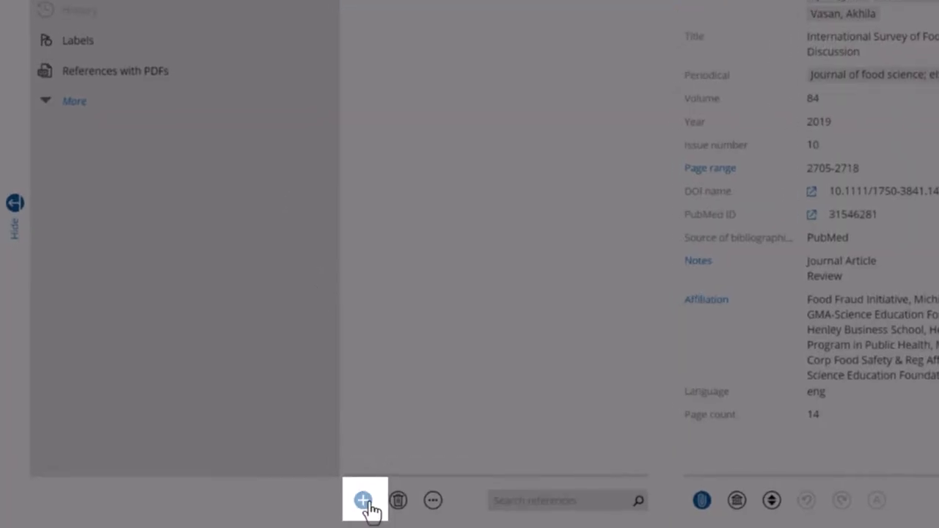
Upload all five food-fraud PDFs as new journal article references in the project.
{"action": "left_click", "coordinate": [365, 502]}
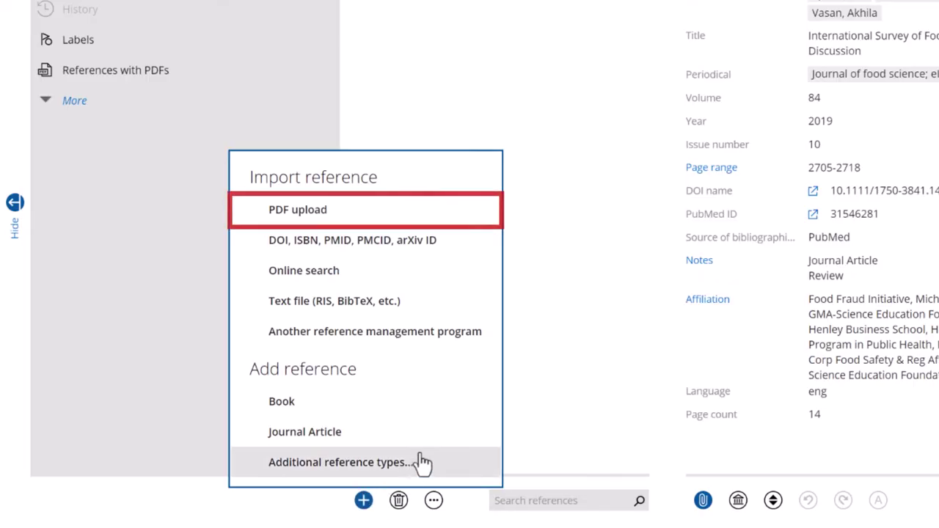
{"action": "left_click", "coordinate": [453, 221]}
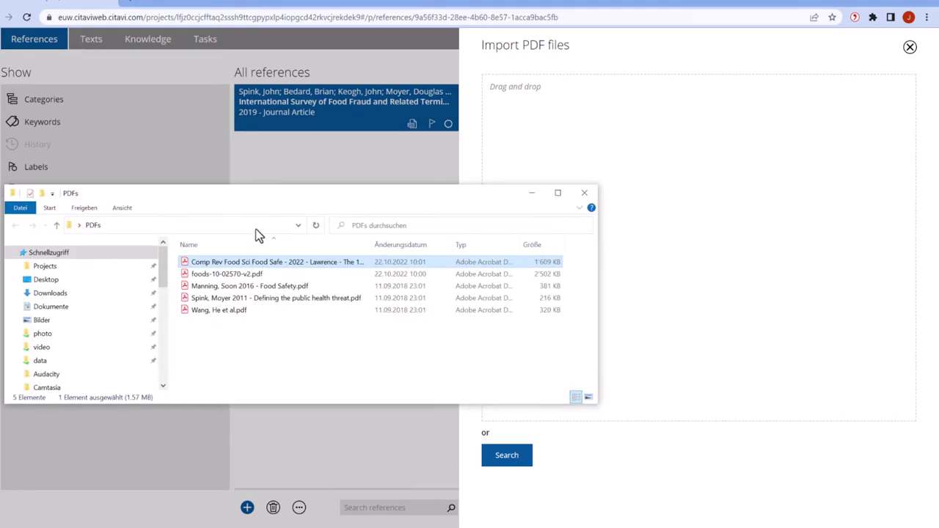
{"action": "left_click", "coordinate": [247, 311], "text": "shift"}
{"action": "left_click_drag", "start_coordinate": [251, 301], "coordinate": [713, 239]}
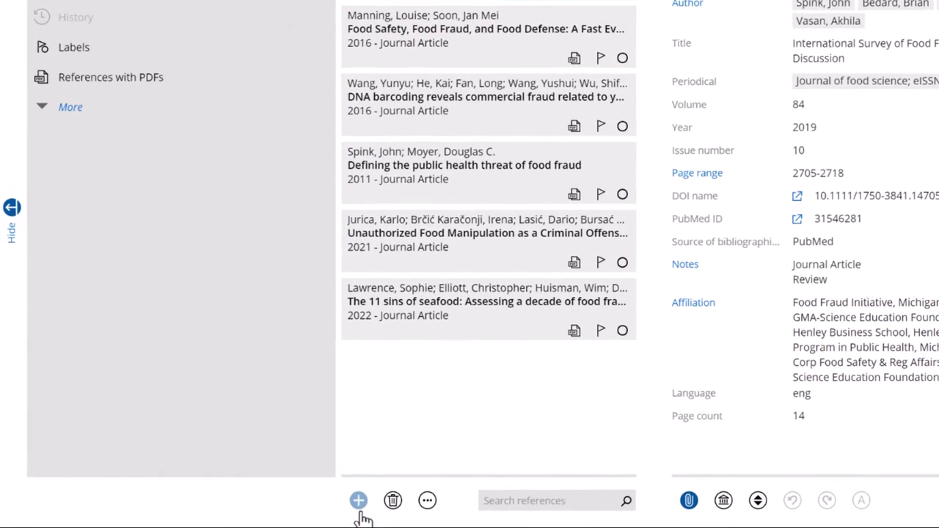
Look up the ISBN and add Braden's 2014 book 'Food fraud and adulterated ingredients'.
{"action": "left_click", "coordinate": [376, 502]}
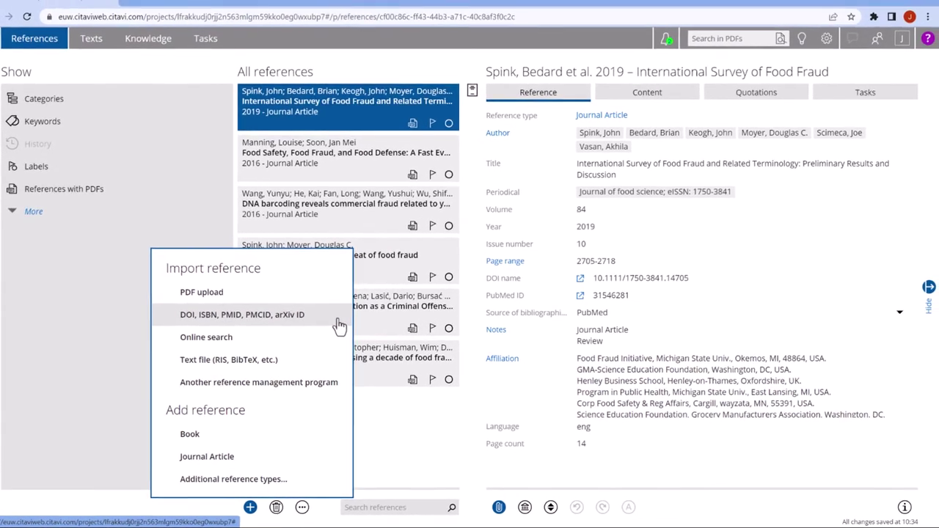
{"action": "left_click", "coordinate": [339, 326]}
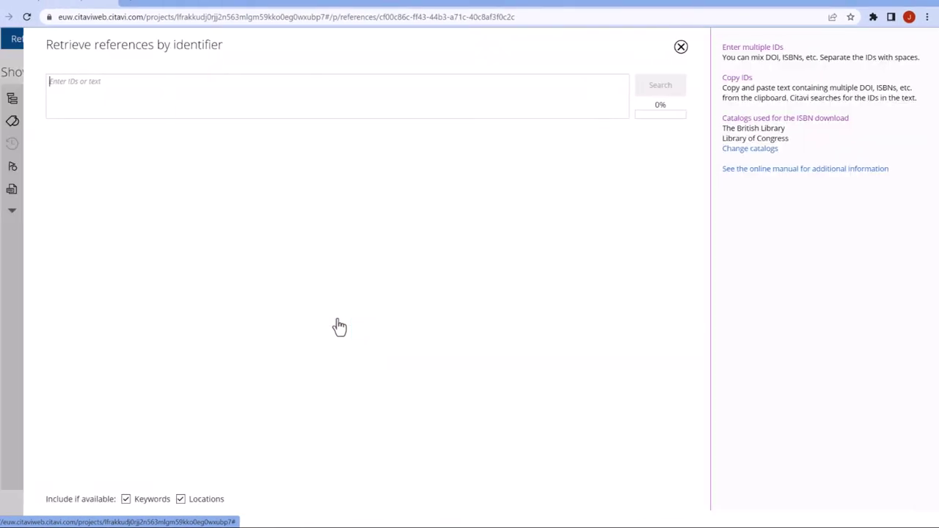
{"action": "type", "text": "9781631177309"}
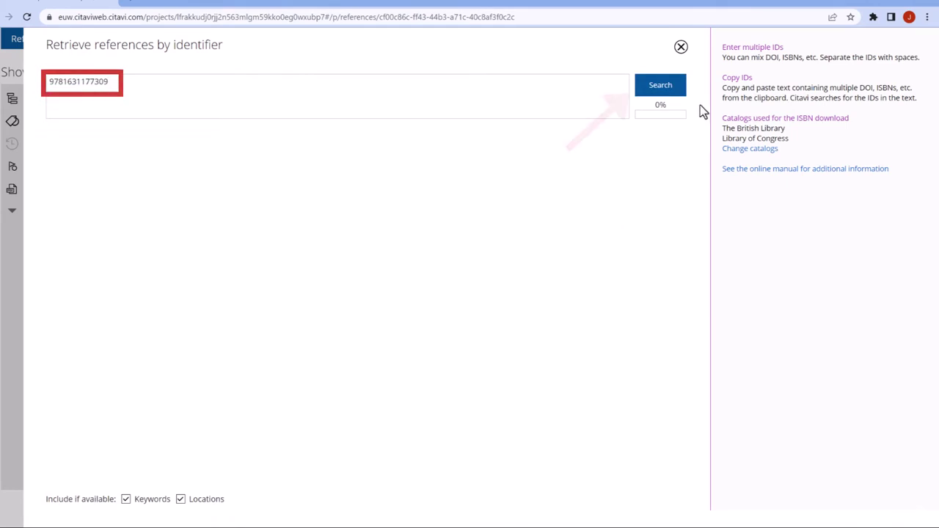
{"action": "left_click", "coordinate": [684, 98]}
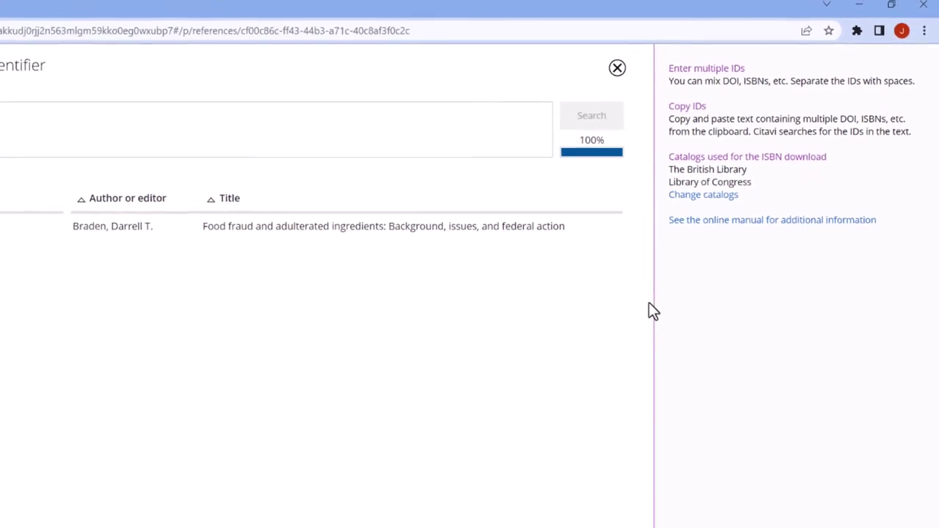
{"action": "left_click", "coordinate": [680, 516]}
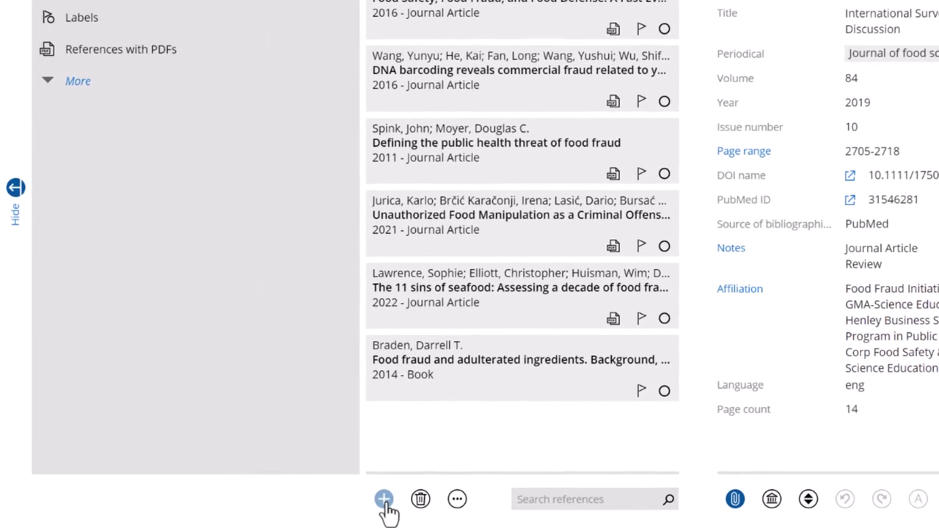
Create a new Report or Gray Literature reference for the GFSI food fraud position paper.
{"action": "left_click", "coordinate": [384, 502]}
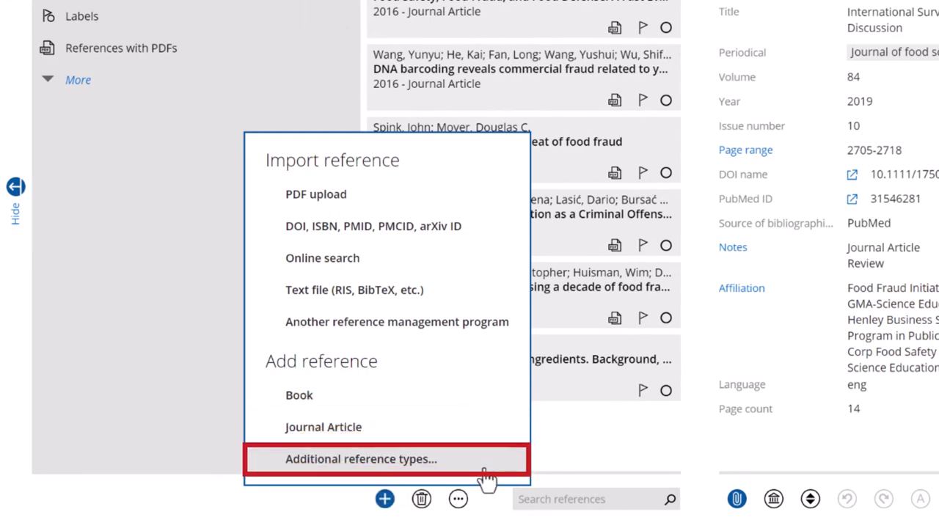
{"action": "left_click", "coordinate": [484, 473]}
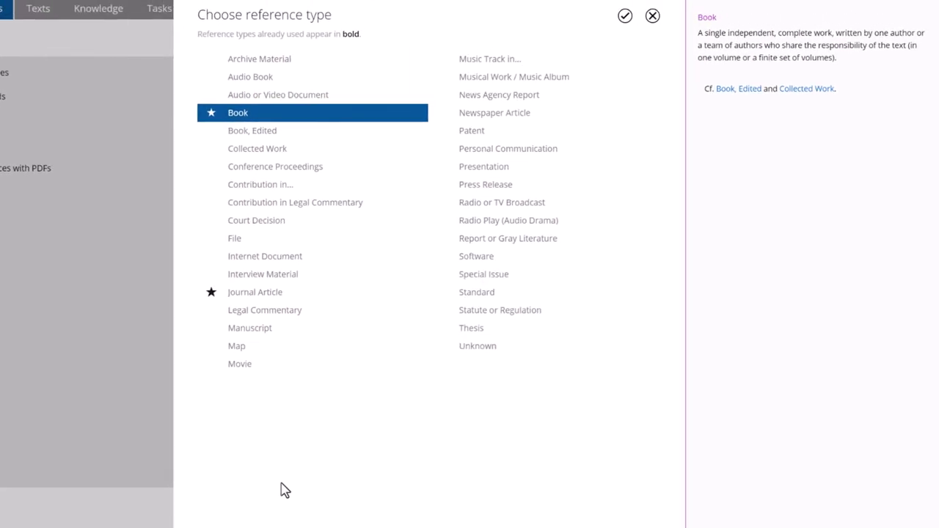
{"action": "left_click", "coordinate": [590, 248]}
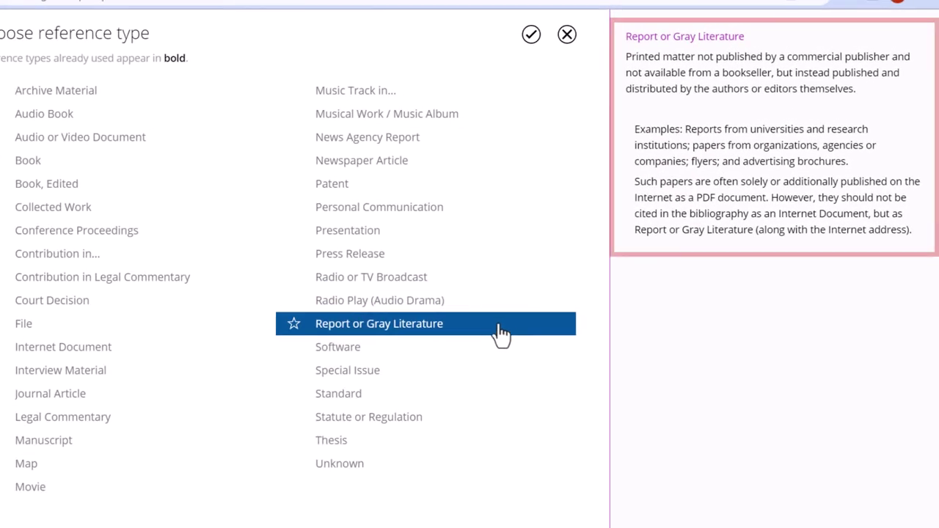
{"action": "left_click", "coordinate": [532, 36]}
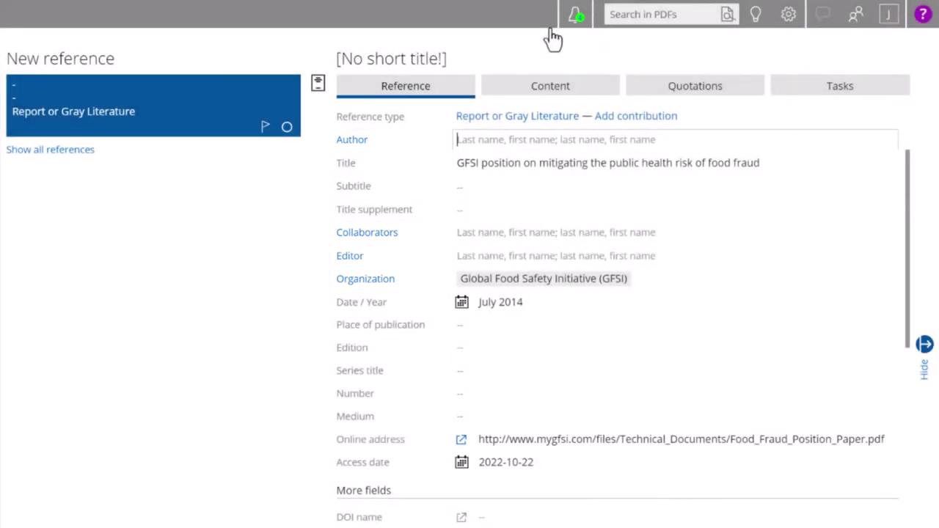
{"action": "left_click", "coordinate": [361, 145]}
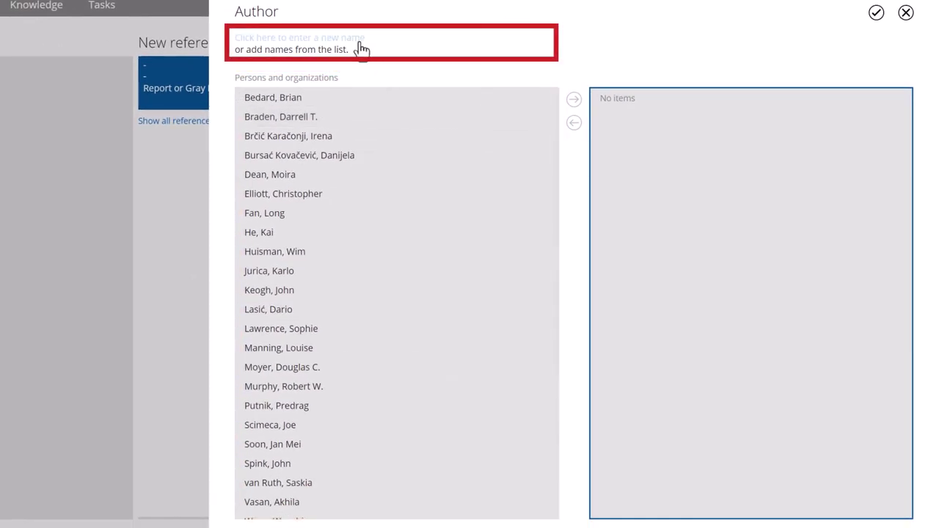
{"action": "left_click", "coordinate": [362, 47]}
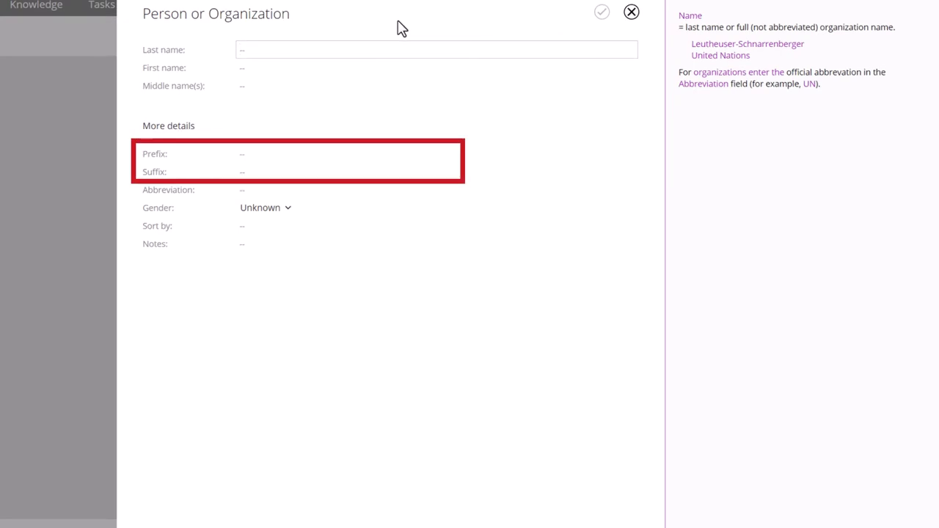
{"action": "left_click", "coordinate": [632, 12]}
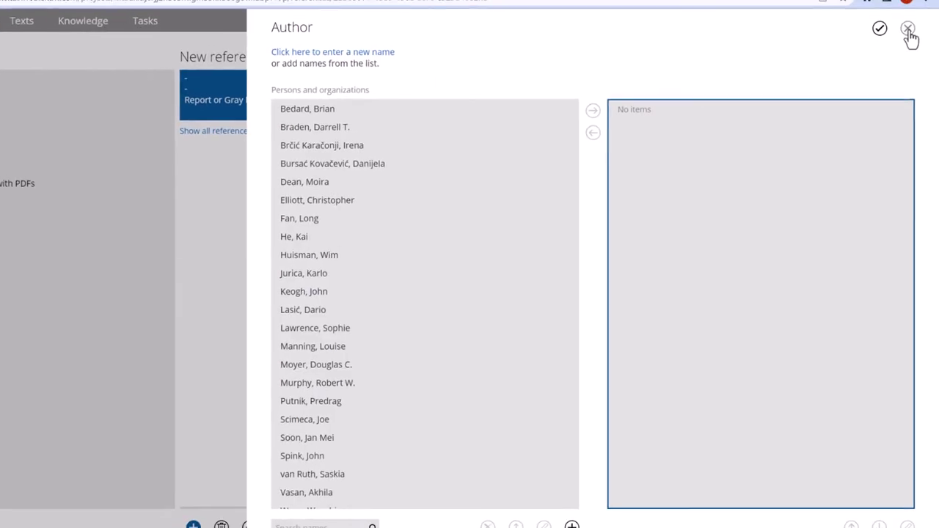
{"action": "left_click", "coordinate": [909, 30]}
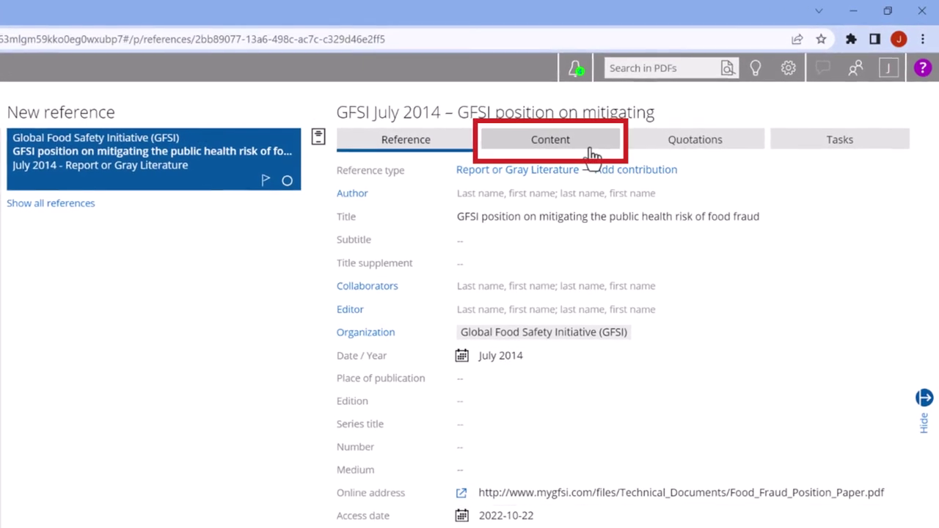
Give the GFSI report four stars, then review its Quotations and Tasks tabs.
{"action": "left_click", "coordinate": [591, 155]}
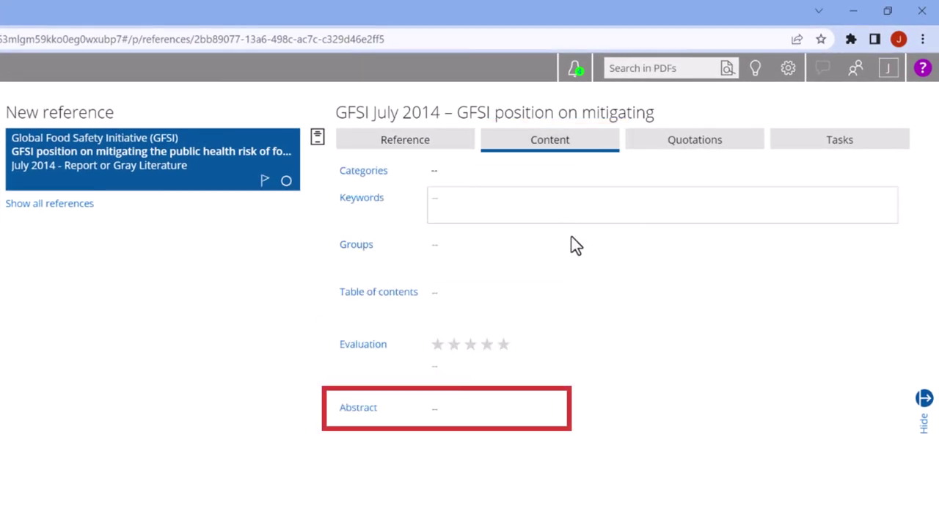
{"action": "left_click", "coordinate": [489, 351]}
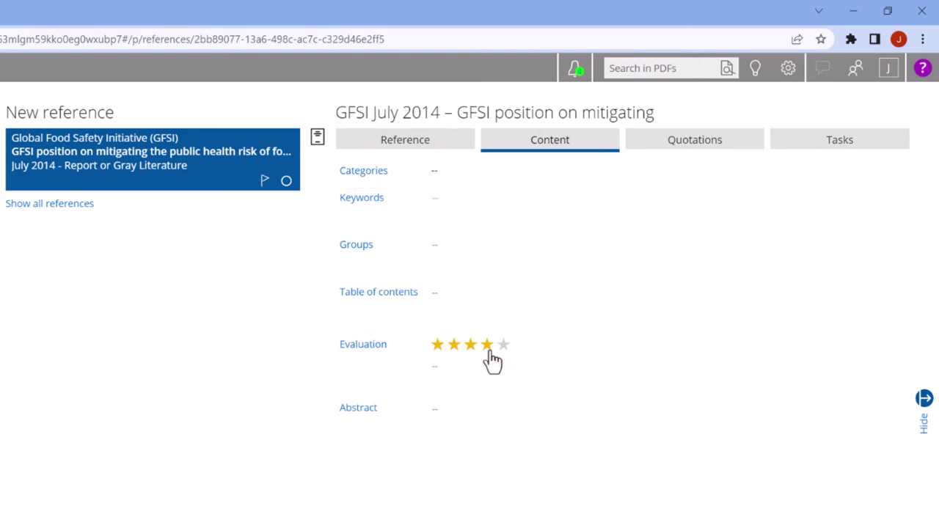
{"action": "left_click", "coordinate": [745, 156]}
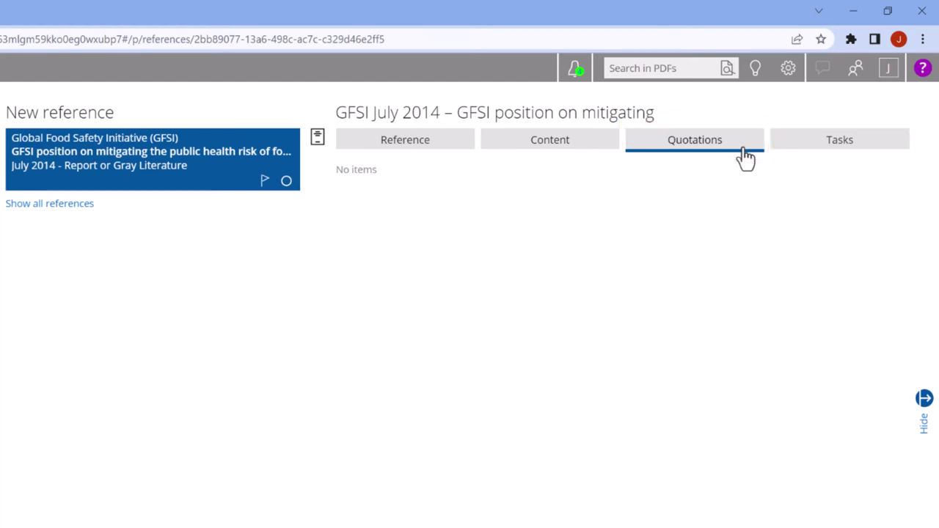
{"action": "left_click", "coordinate": [895, 146]}
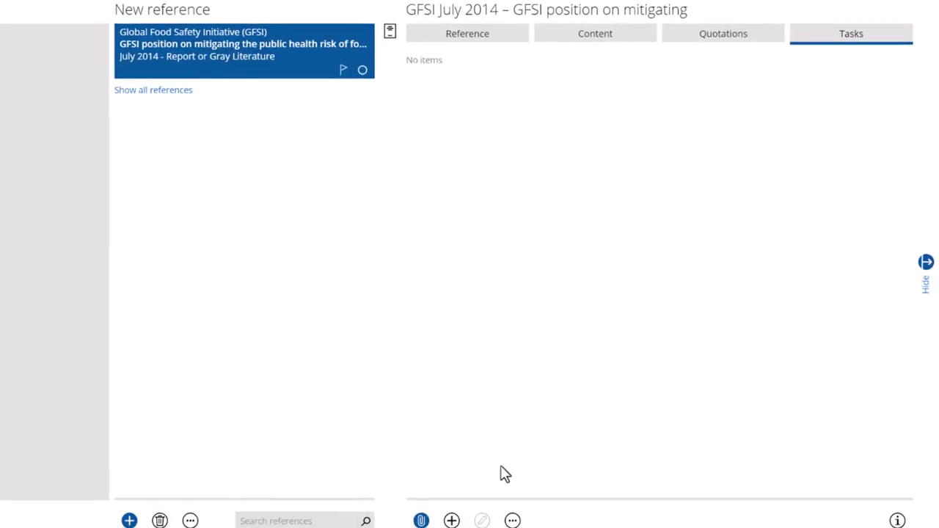
{"action": "left_click", "coordinate": [458, 504]}
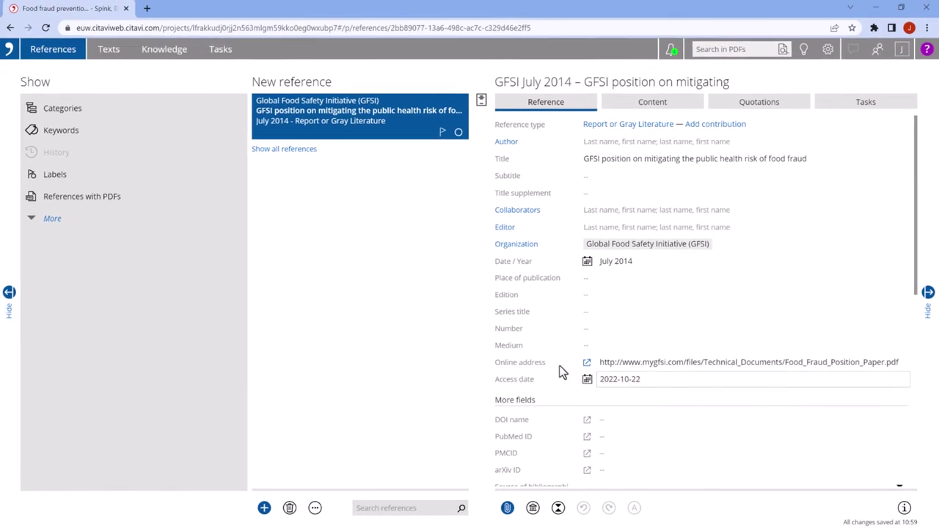
Set up a Word bibliography export of all references using the APA 6th edition citation style.
{"action": "left_click", "coordinate": [315, 151]}
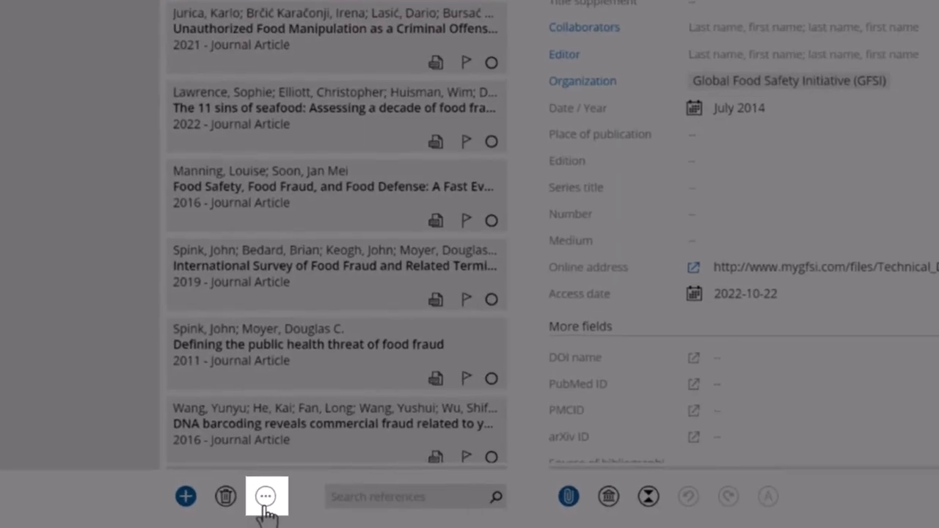
{"action": "left_click", "coordinate": [265, 505]}
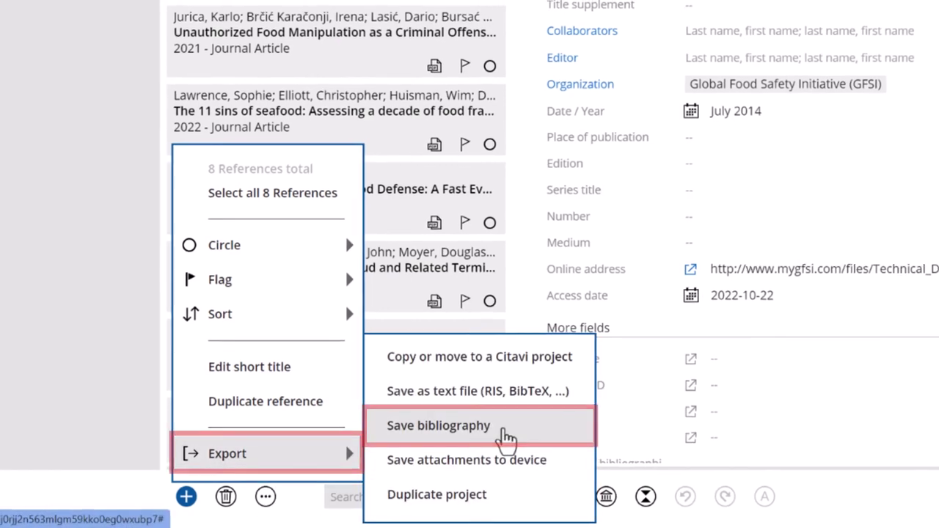
{"action": "left_click", "coordinate": [509, 436]}
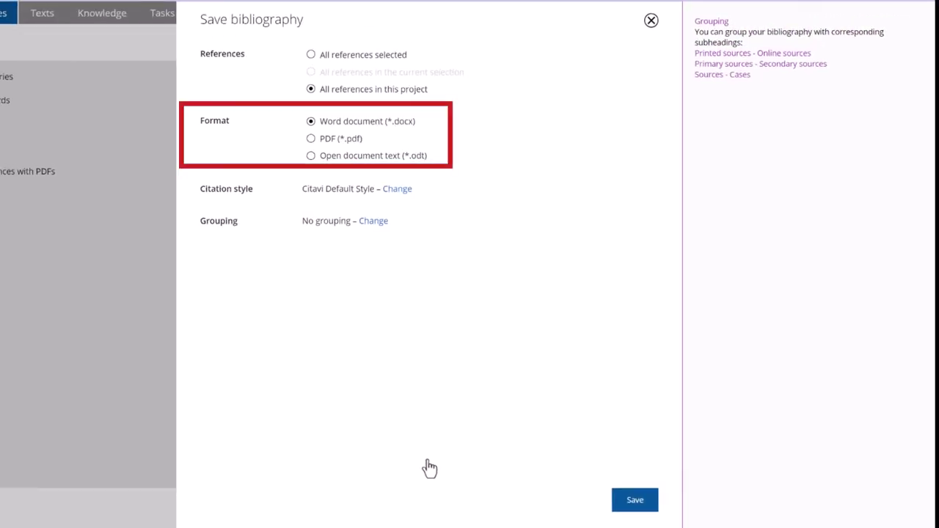
{"action": "left_click", "coordinate": [397, 189]}
{"action": "type", "text": "APA 6"}
{"action": "left_click", "coordinate": [343, 174]}
{"action": "left_click", "coordinate": [623, 21]}
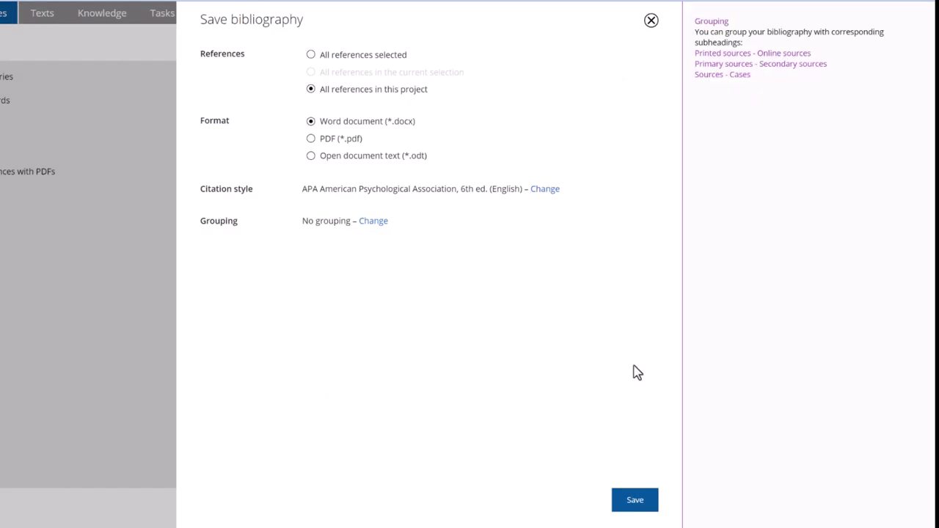
Save the APA bibliography as a .docx and open the downloaded References file in Word.
{"action": "left_click", "coordinate": [653, 502]}
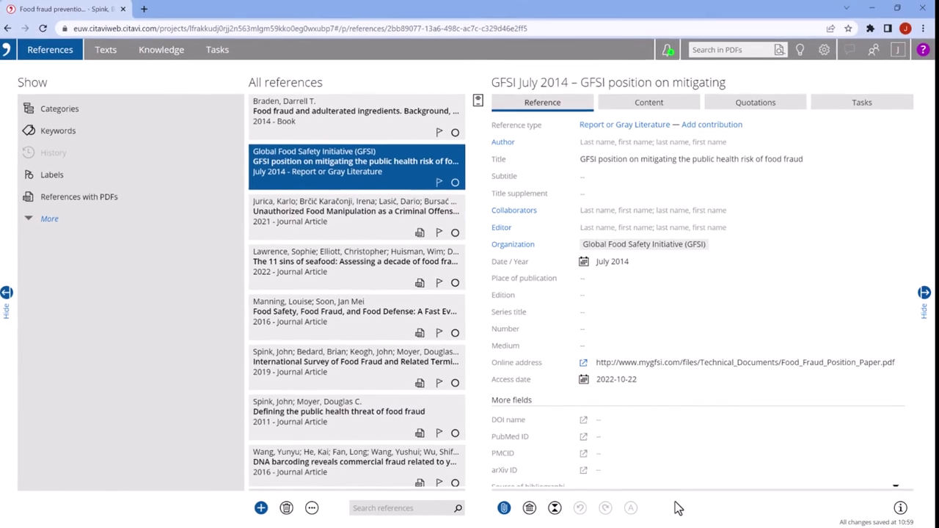
{"action": "left_click", "coordinate": [66, 513]}
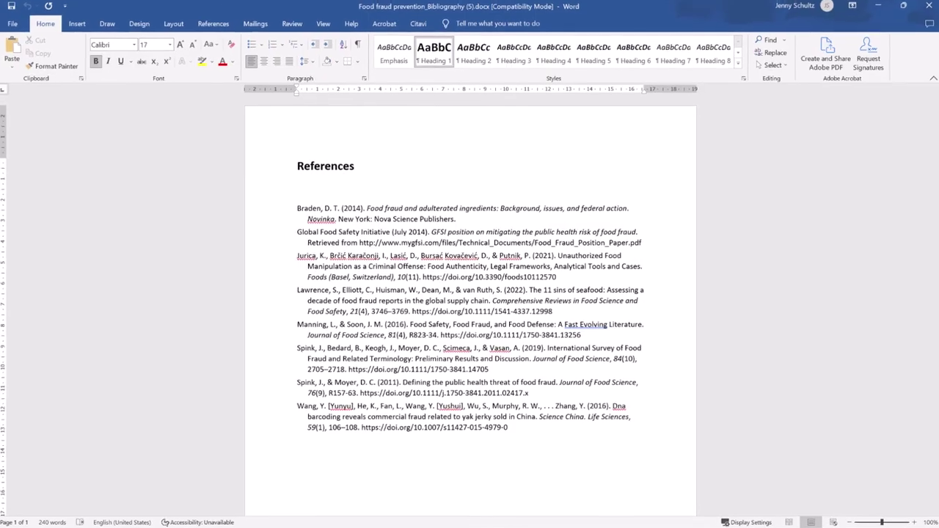